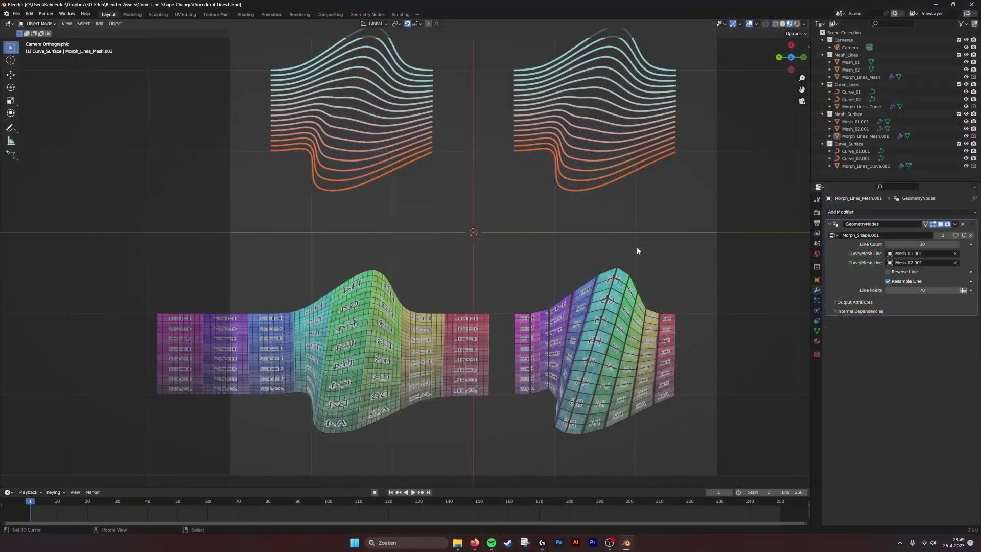
- Move Curve_01 to a slightly new position
scroll(566, 97, down, 1)
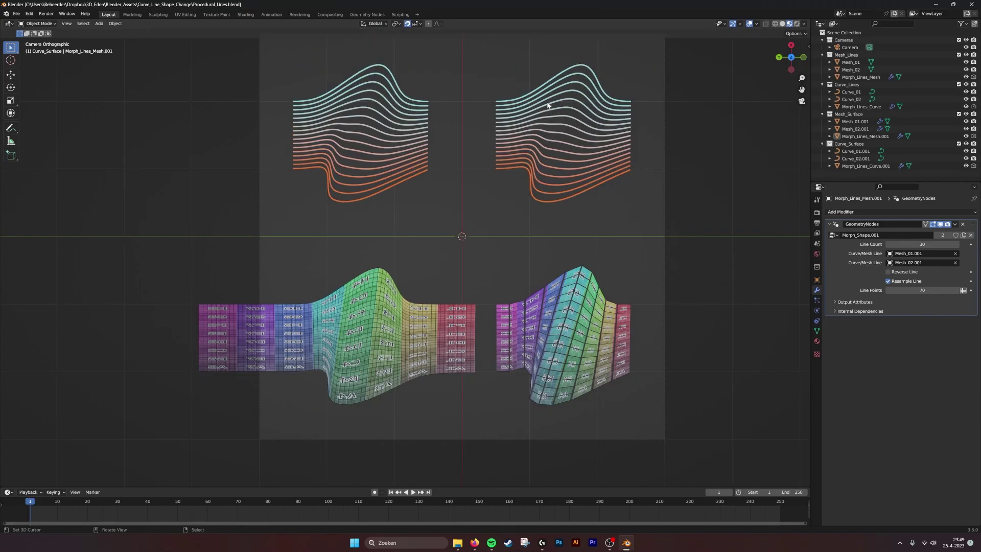
shift+middle_drag(539, 131, 511, 149)
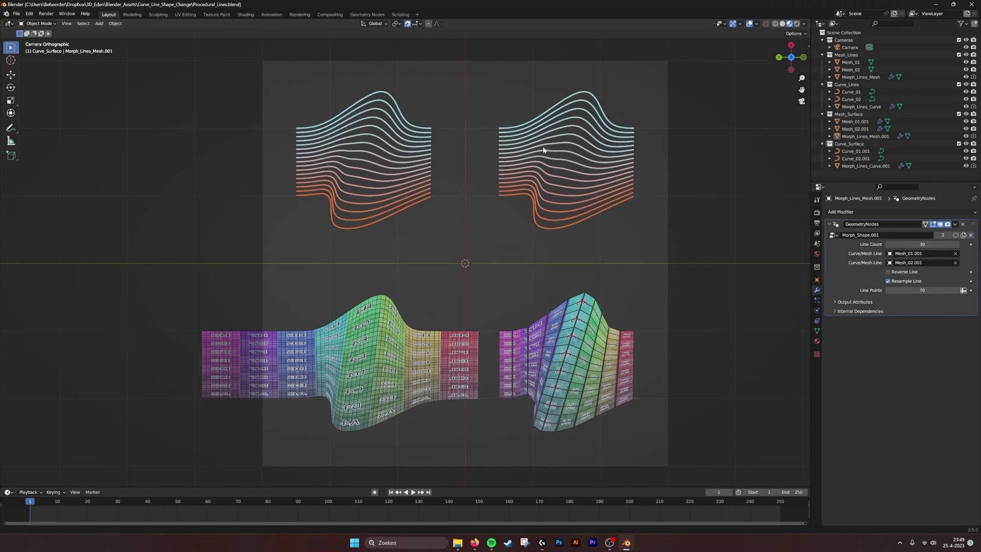
scroll(482, 152, up, 1)
click(410, 135)
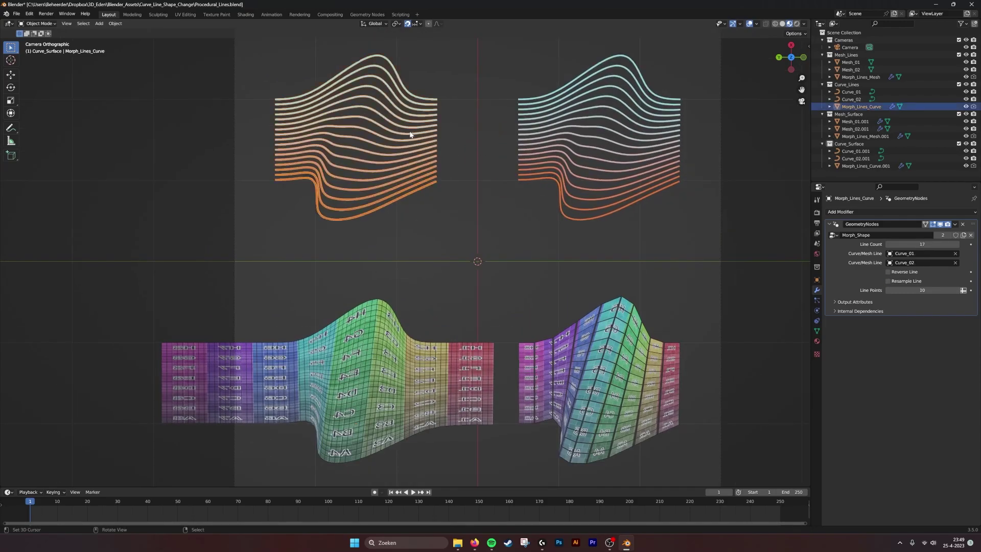
shift+middle_drag(407, 145, 409, 150)
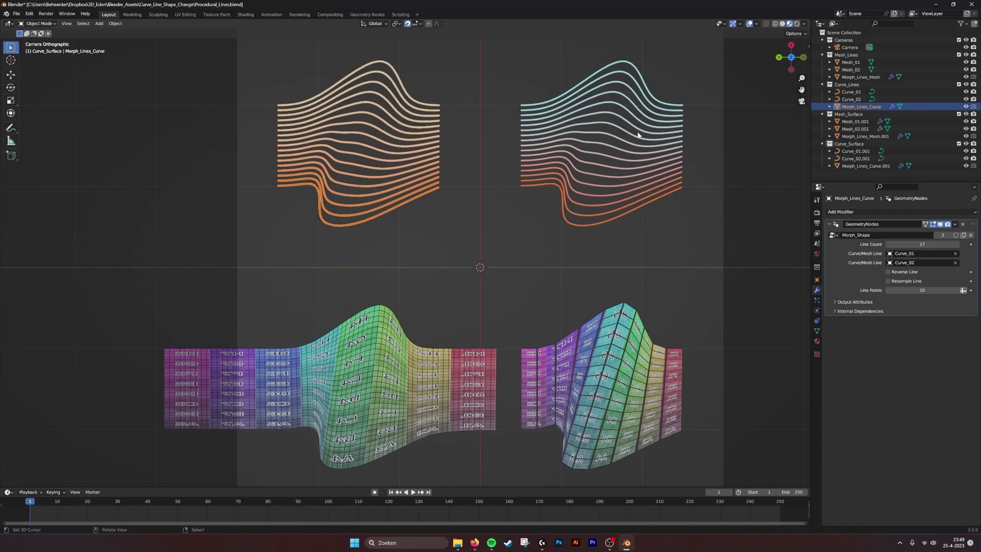
click(852, 94)
shift+middle_drag(498, 112, 507, 140)
key(g)
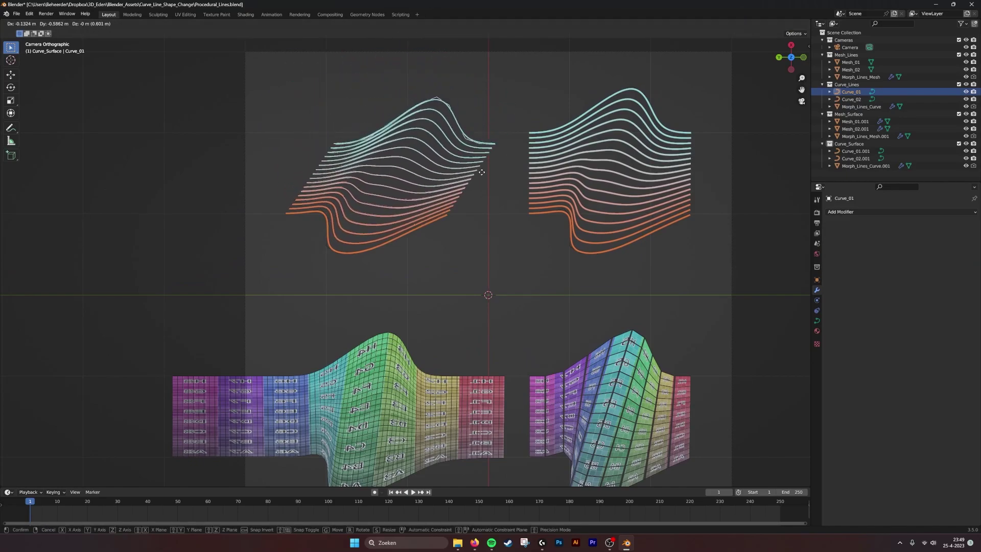
click(456, 164)
- Set Morph_Lines_Curve's Line Count to 15 and deselect it
scroll(458, 163, down, 1)
shift+middle_drag(471, 153, 475, 150)
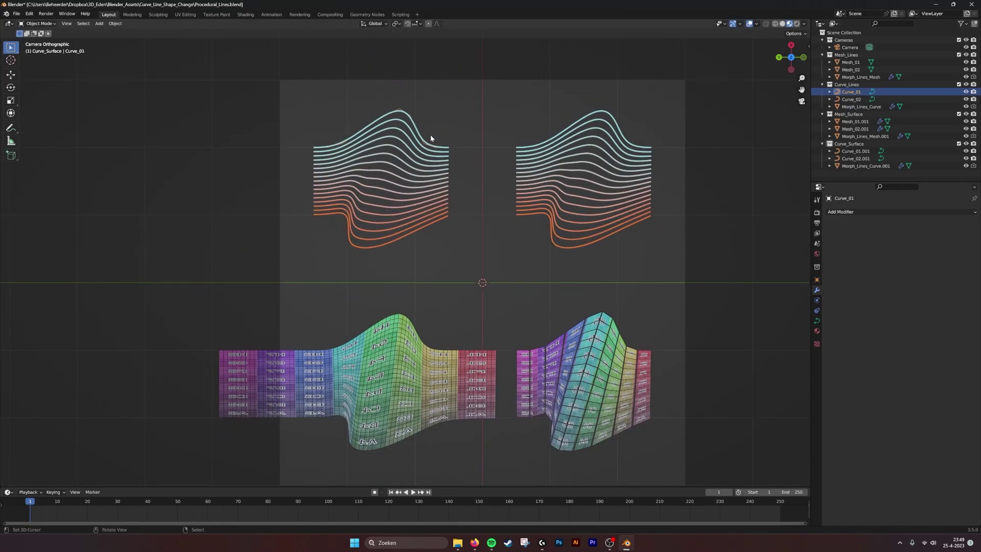
click(424, 172)
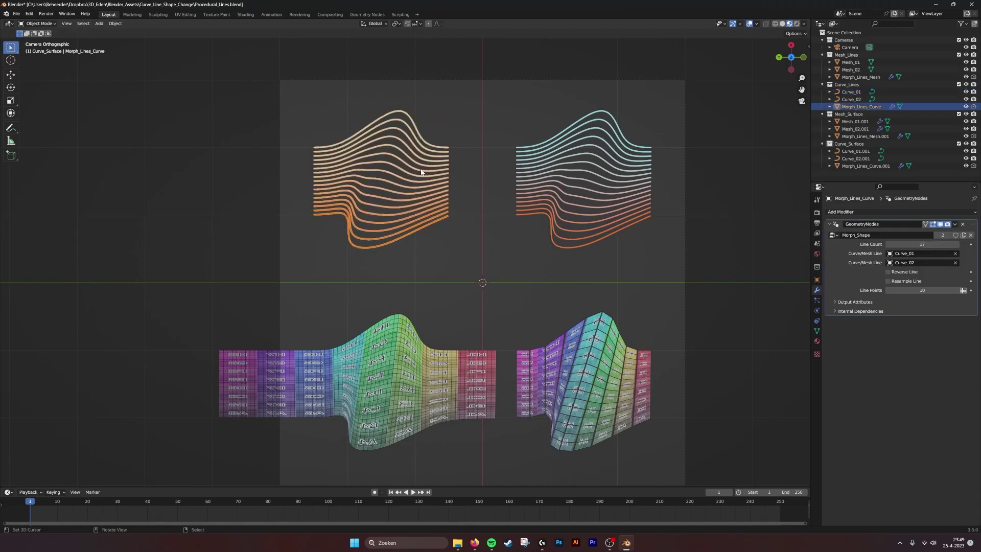
mouse_move(923, 244)
mouse_down()
mouse_move(961, 244)
mouse_move(912, 244)
mouse_move(925, 245)
mouse_up()
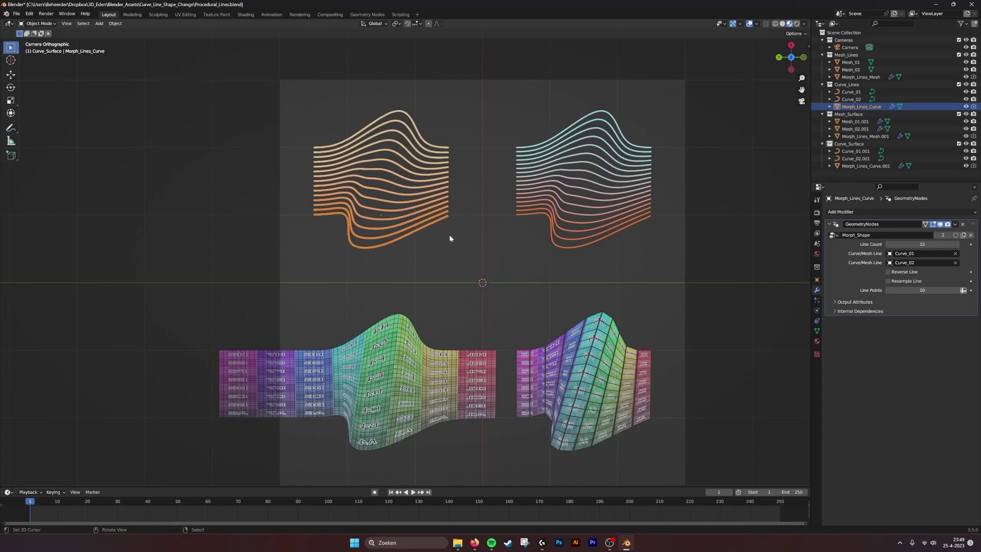
click(481, 234)
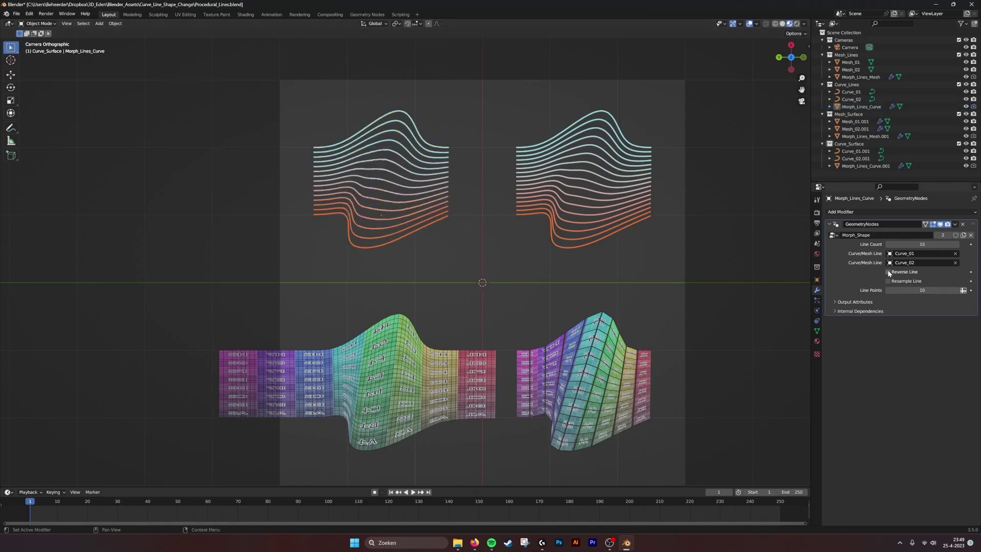
- Set Morph_Lines_Mesh.001's modifier to Line Count 33 and Line Points 72
mouse_move(527, 254)
shift+middle_down()
mouse_move(514, 259)
mouse_move(517, 245)
shift+middle_up()
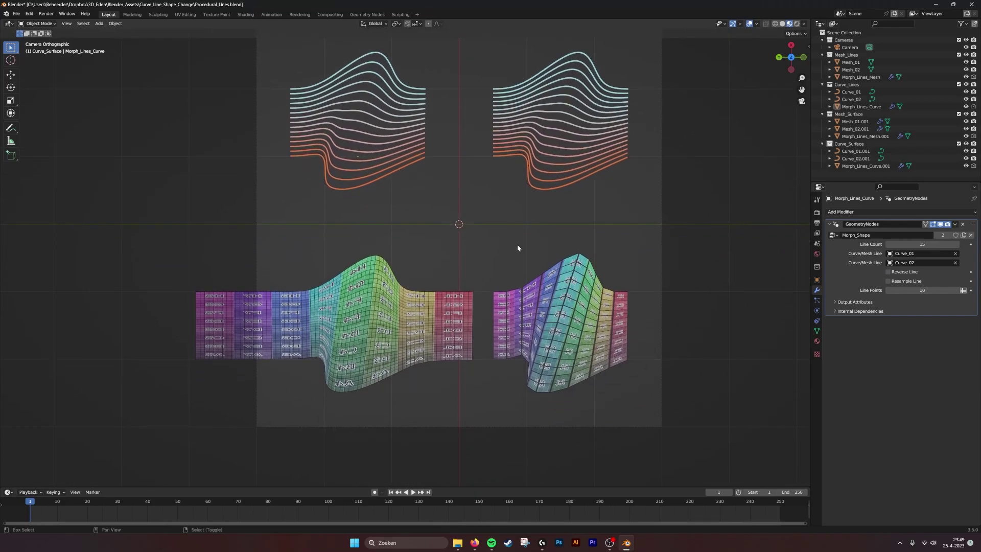
scroll(447, 275, up, 3)
click(443, 278)
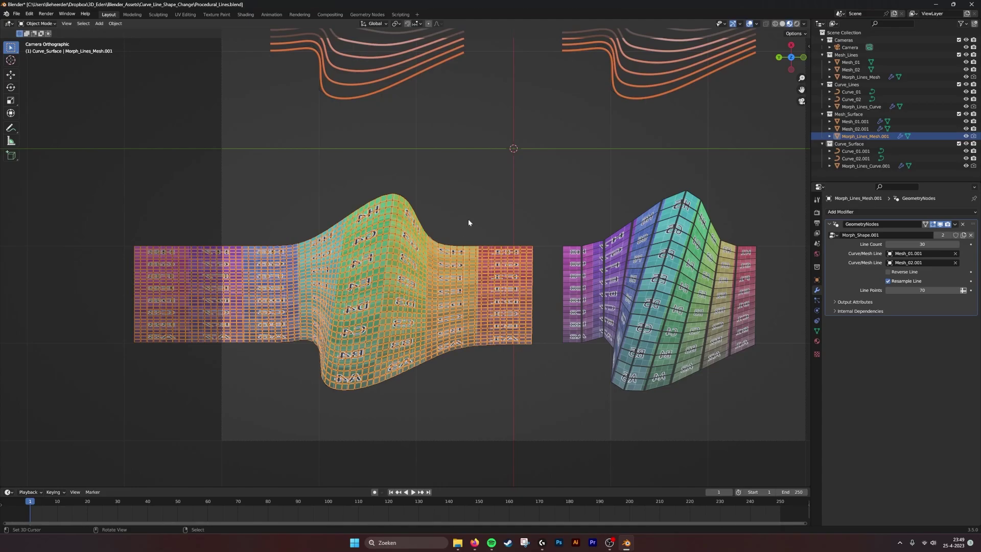
ctrl+scroll(486, 215, right, 1)
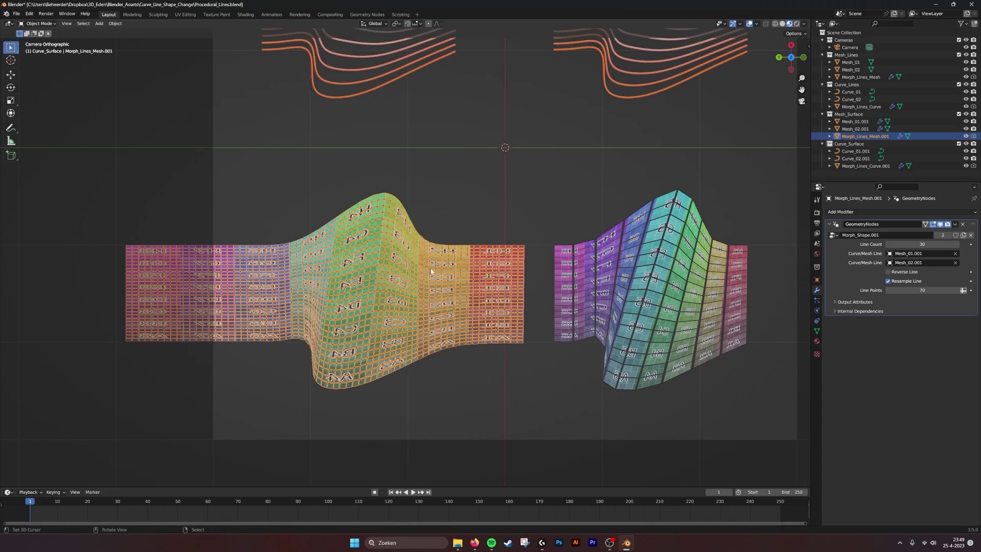
drag(915, 244, 937, 244)
click(505, 210)
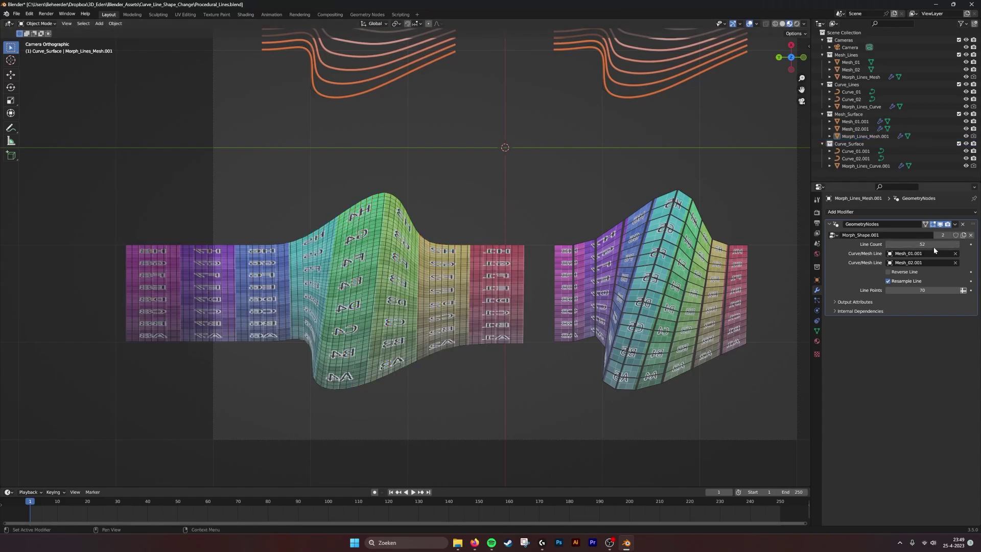
drag(925, 244, 922, 244)
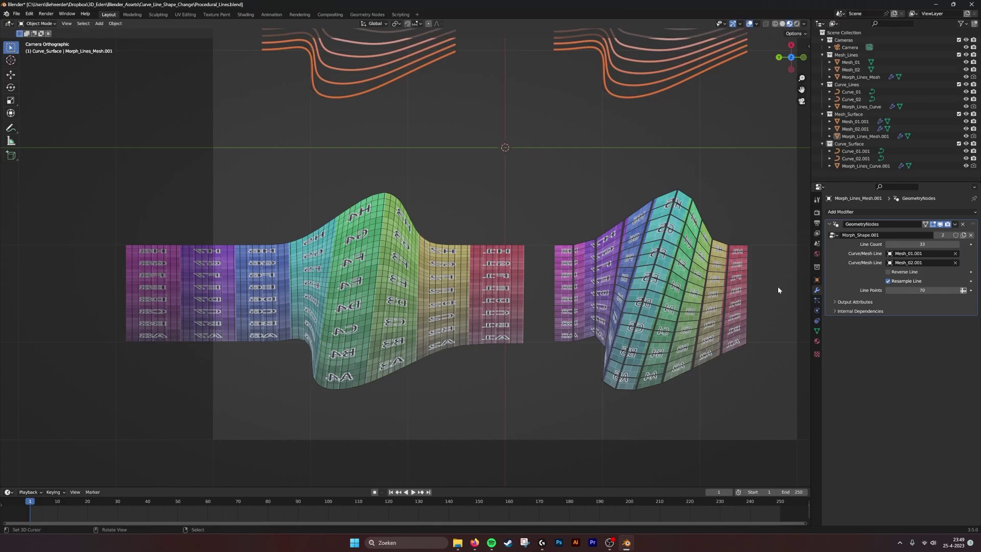
drag(929, 289, 934, 289)
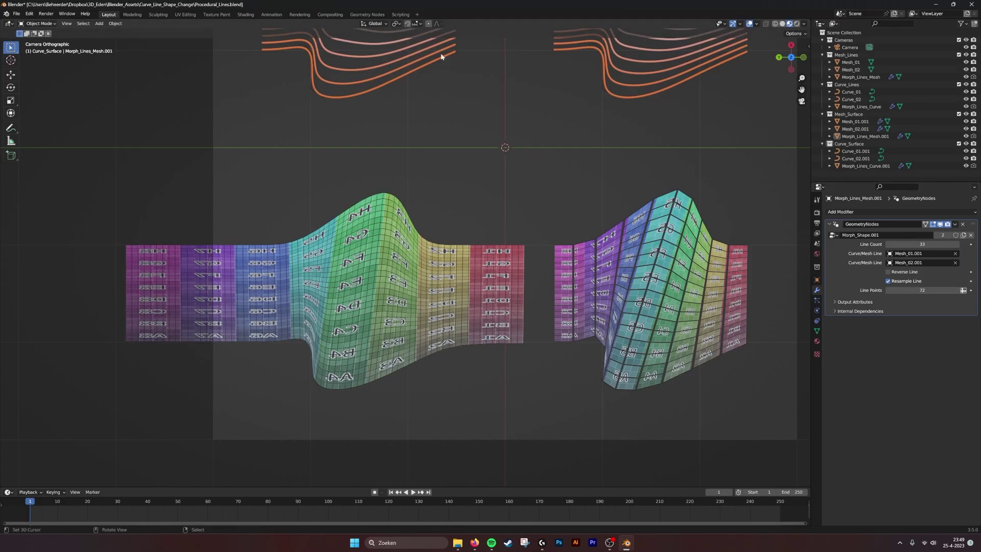
- Mute the Split Edges and Scale Elements nodes in the Geometry Nodes workspace
click(376, 15)
scroll(508, 204, up, 5)
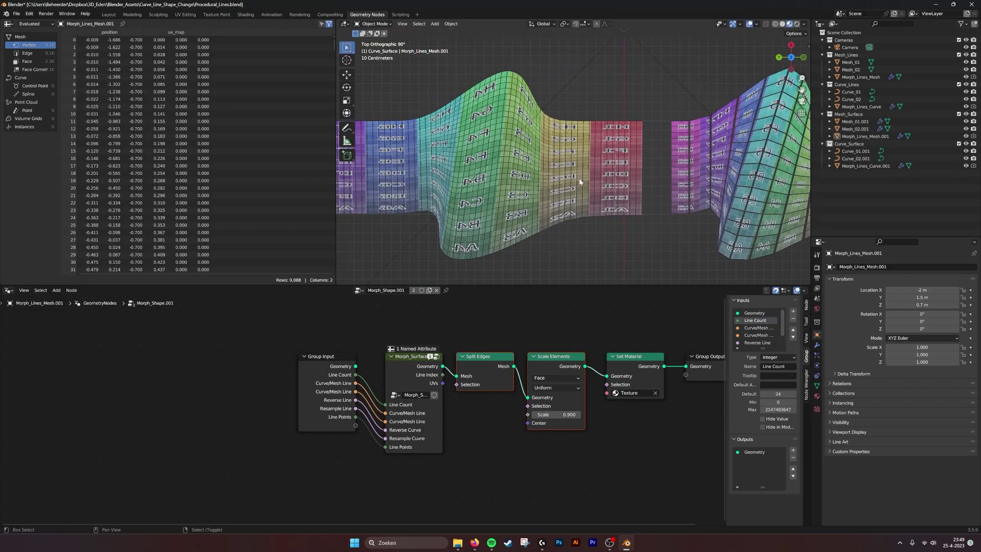
middle_drag(485, 331, 482, 331)
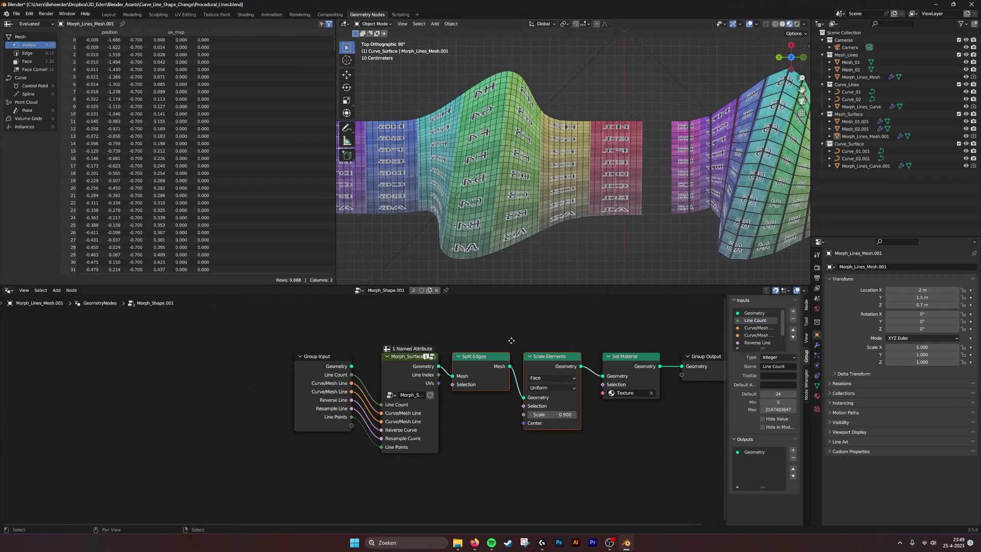
click(478, 357)
click(563, 358)
key(m)
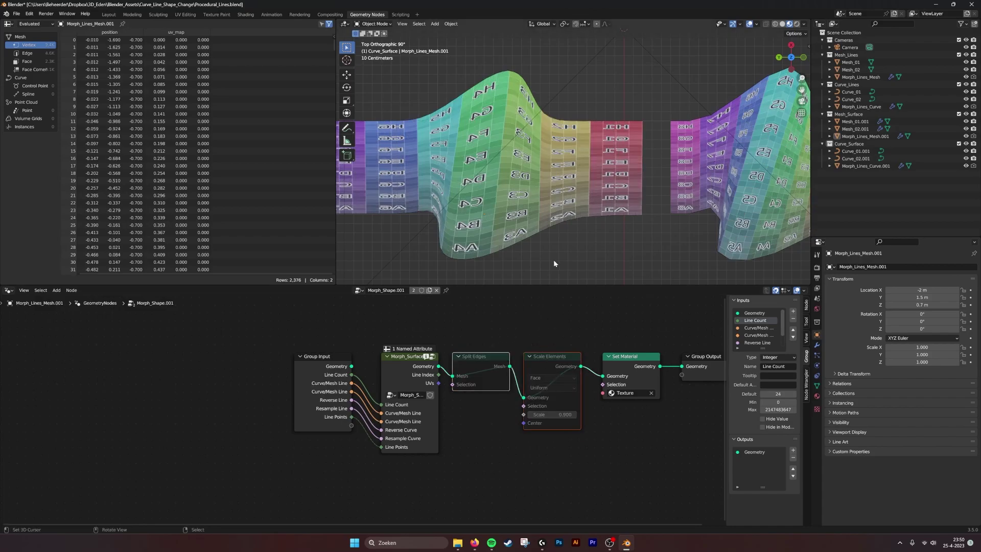
- Switch the viewport to wireframe and select the morph surface
scroll(546, 198, up, 1)
scroll(547, 198, up, 2)
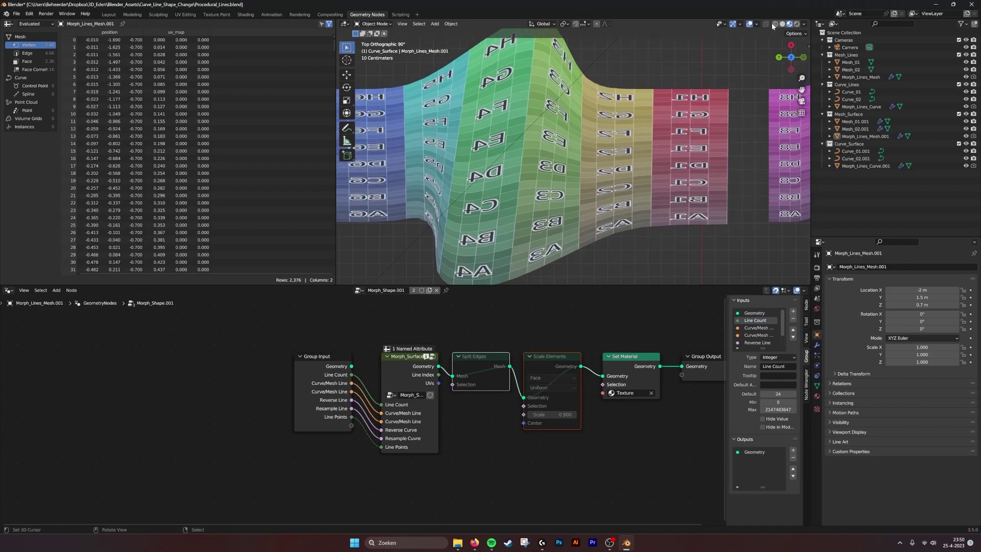
click(774, 24)
click(494, 127)
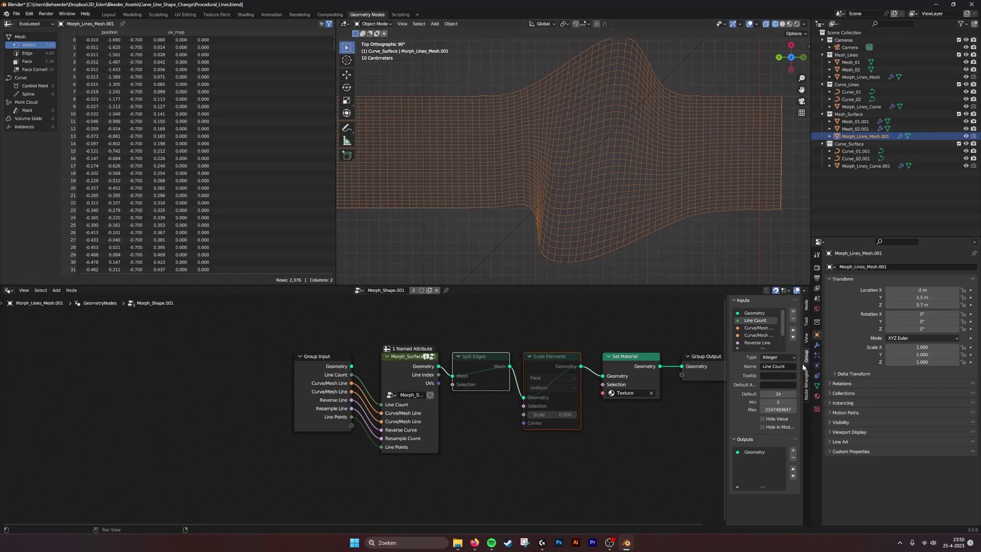
- Set Morph_Shape.001 to Line Count 15 and Line Points 51, then show Object Data properties
click(816, 345)
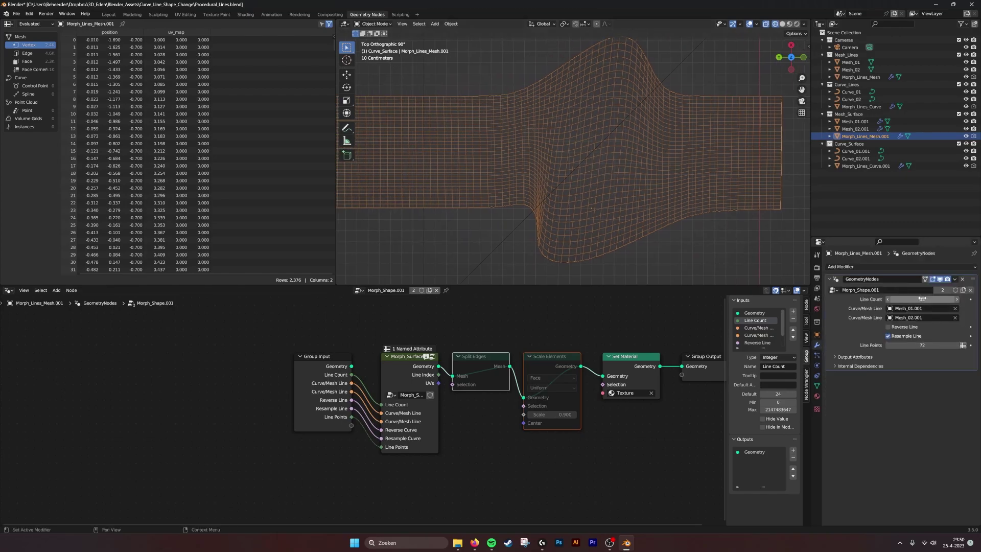
drag(922, 299, 896, 299)
drag(922, 345, 900, 345)
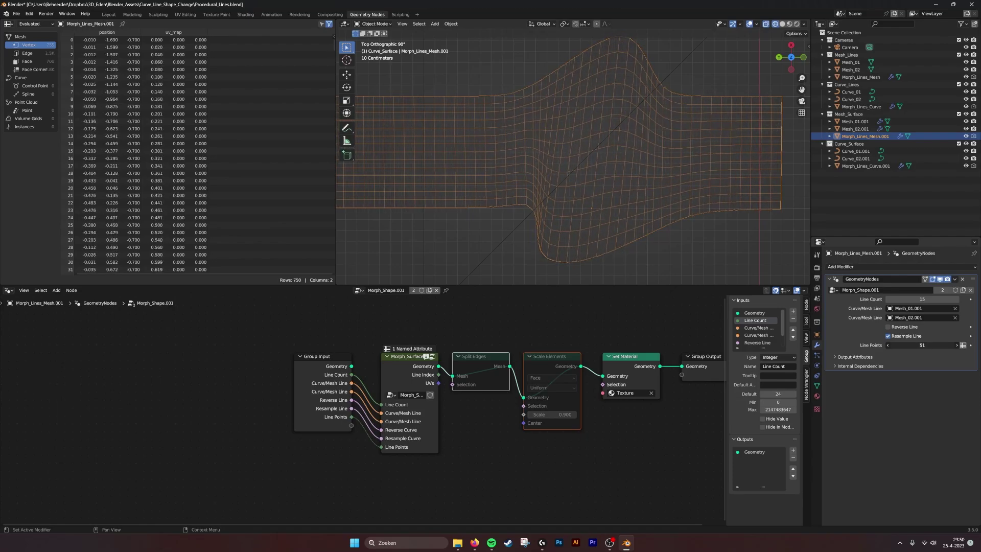
scroll(490, 396, down, 2)
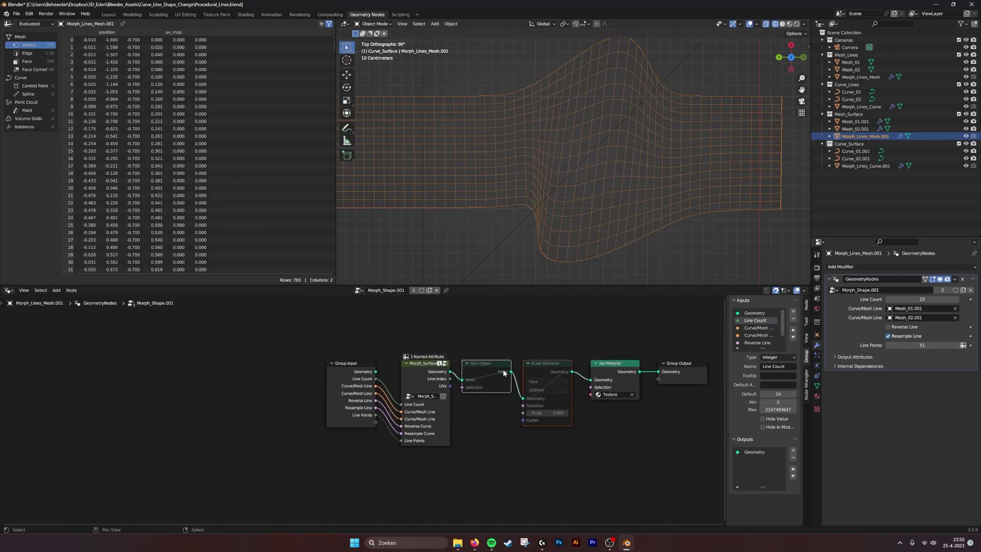
scroll(504, 373, up, 1)
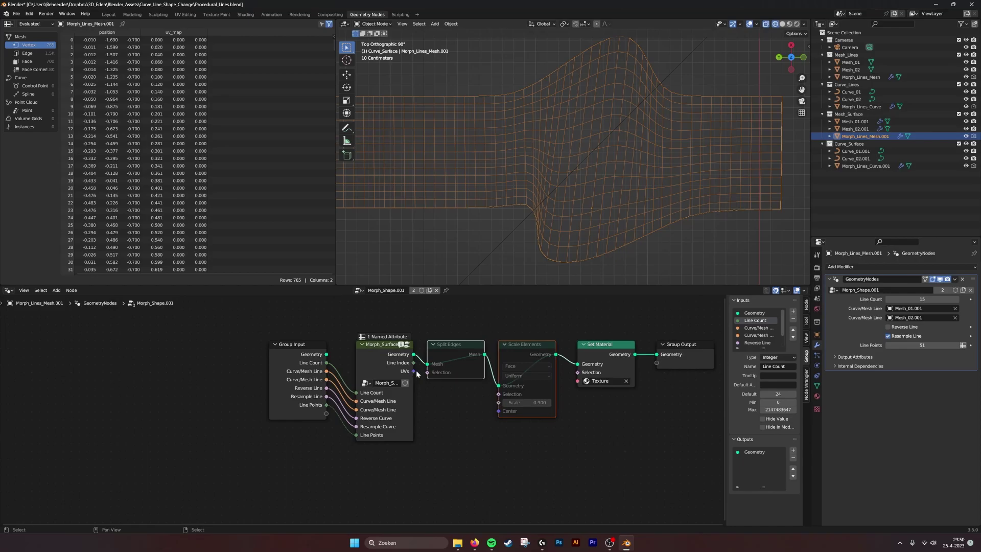
middle_drag(467, 333, 447, 337)
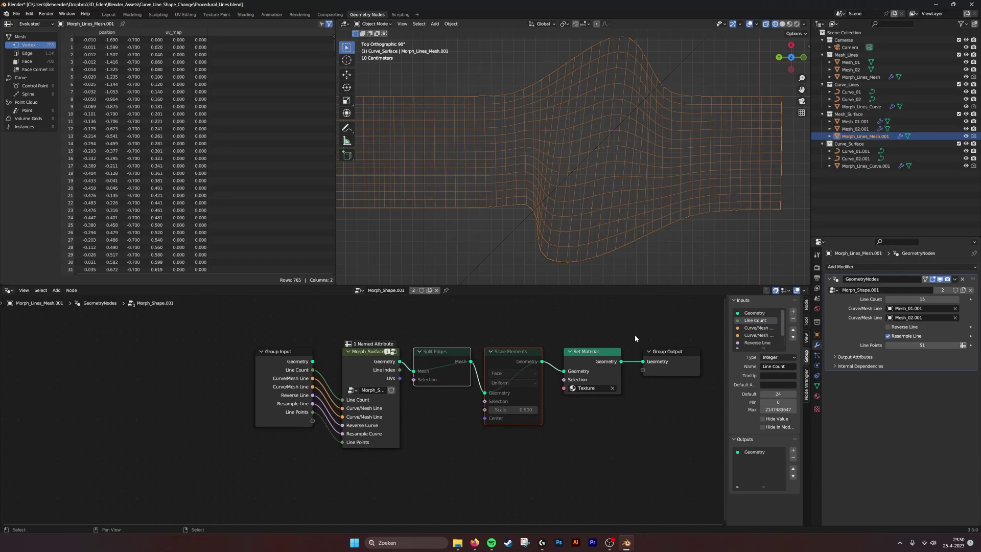
click(817, 386)
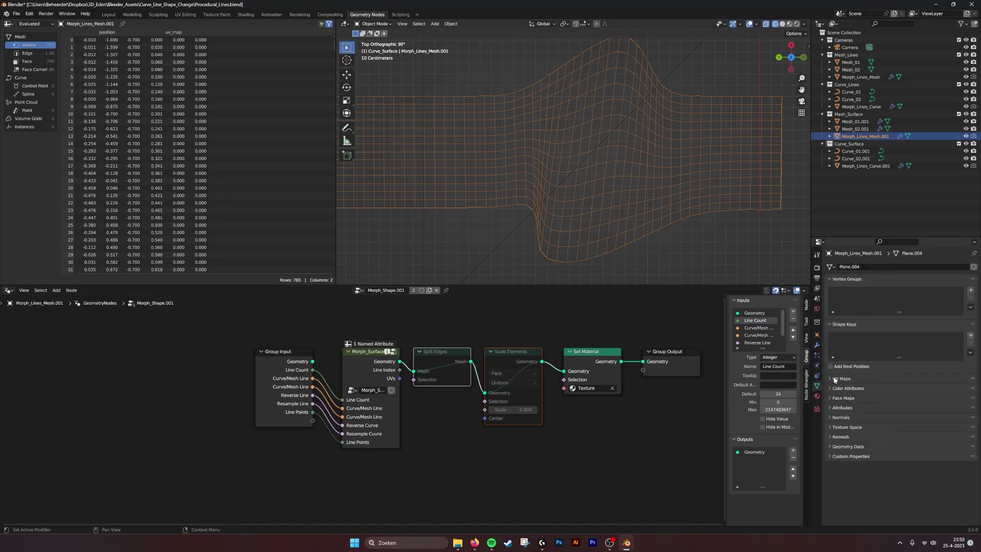
- Check the UV maps list and switch the viewport to Material Preview shading
click(835, 379)
click(831, 379)
middle_drag(508, 338, 496, 338)
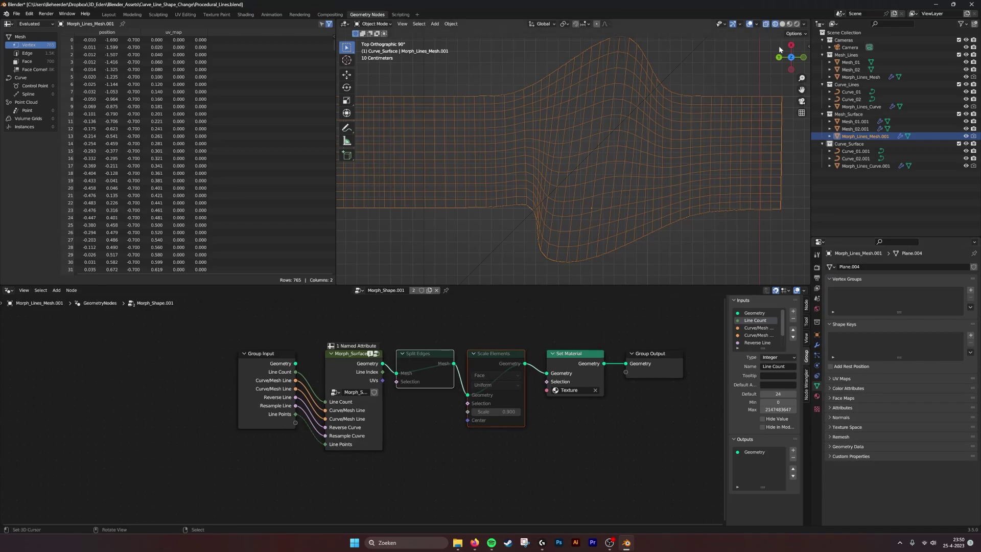
click(783, 24)
click(789, 23)
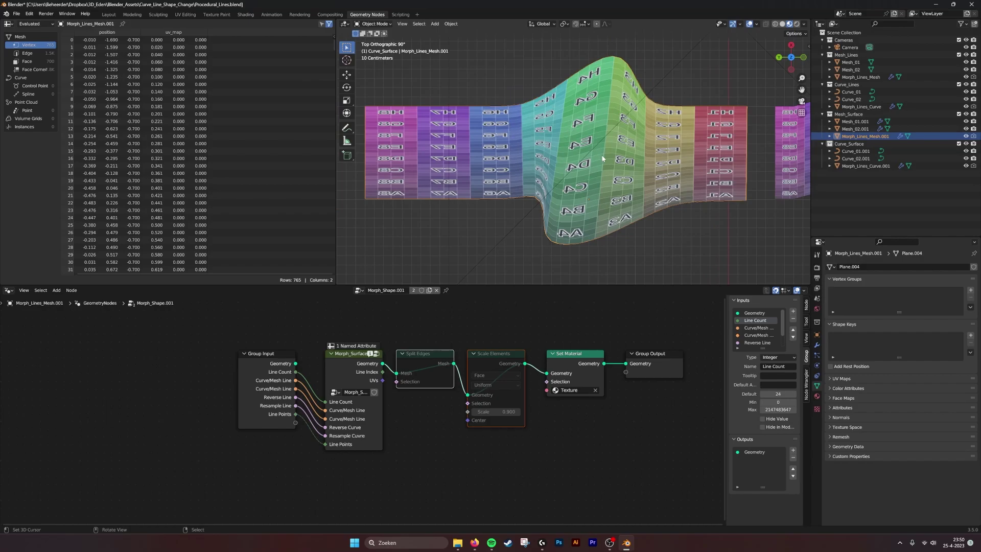
- Look over the Shading workspace, then return to Geometry Nodes with the spreadsheet
click(246, 15)
scroll(385, 366, up, 3)
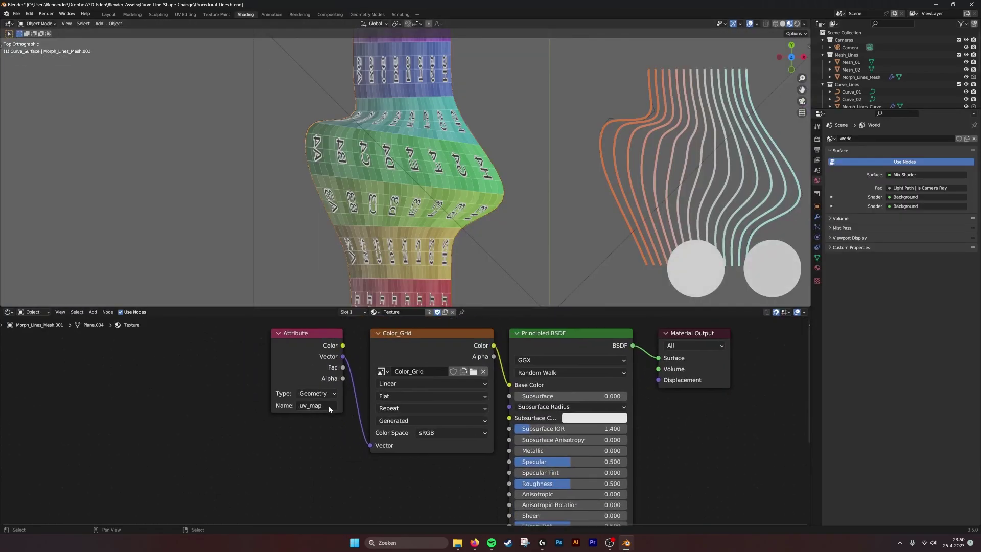
scroll(329, 405, down, 2)
scroll(429, 255, down, 2)
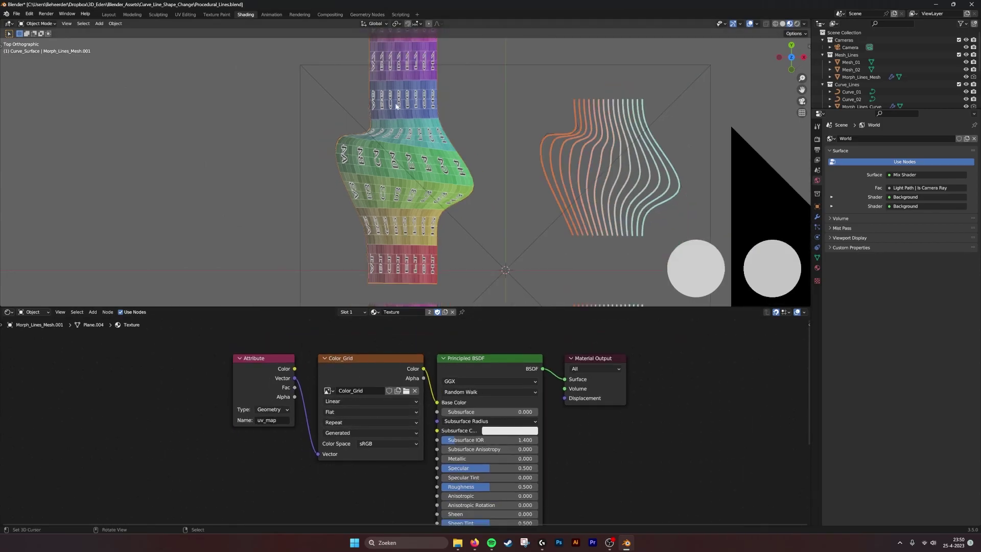
click(367, 14)
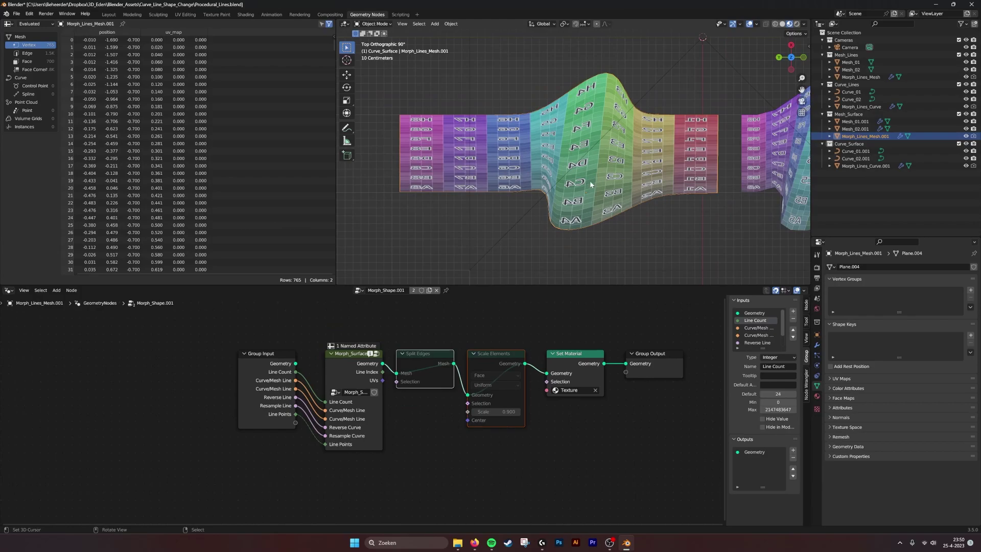
middle_drag(590, 185, 451, 129)
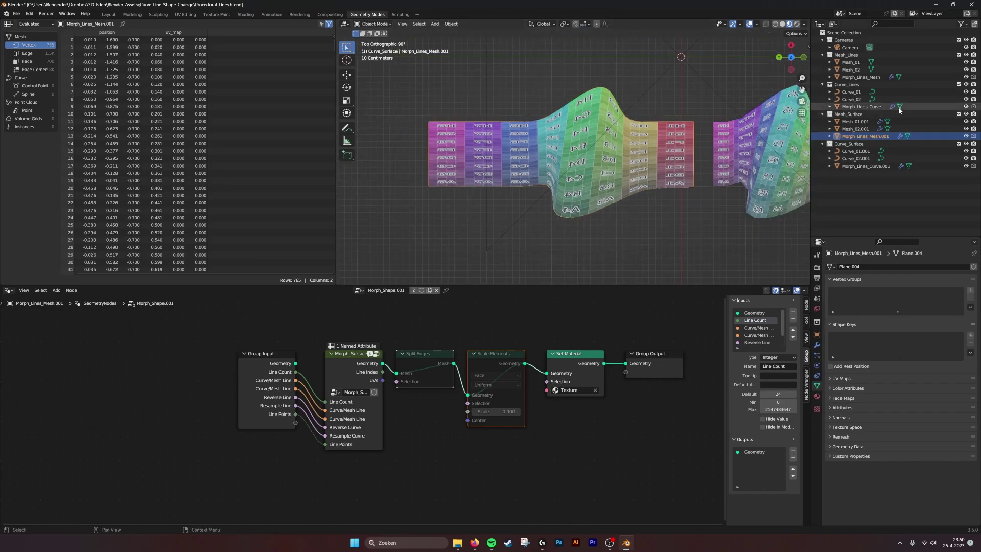
click(855, 122)
shift+click(855, 128)
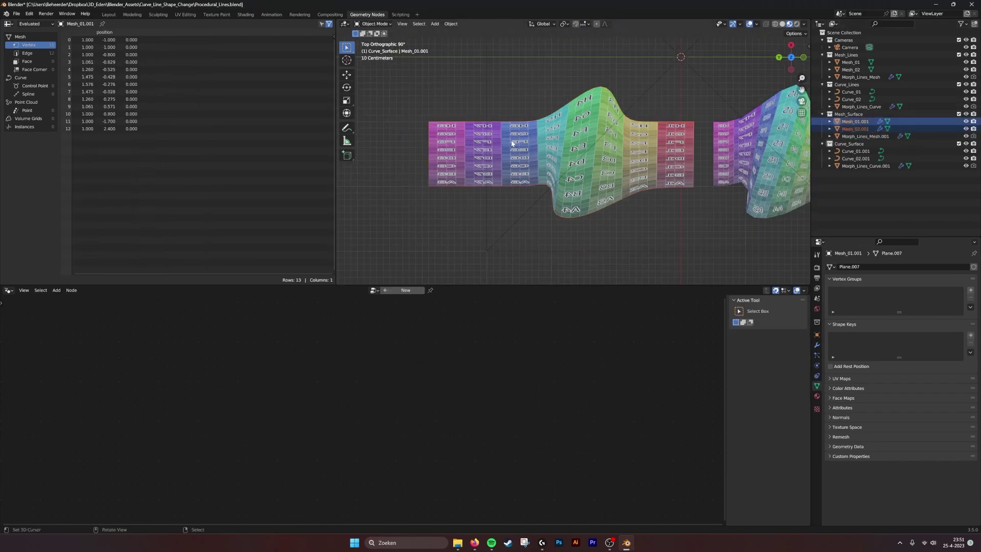
key(Tab)
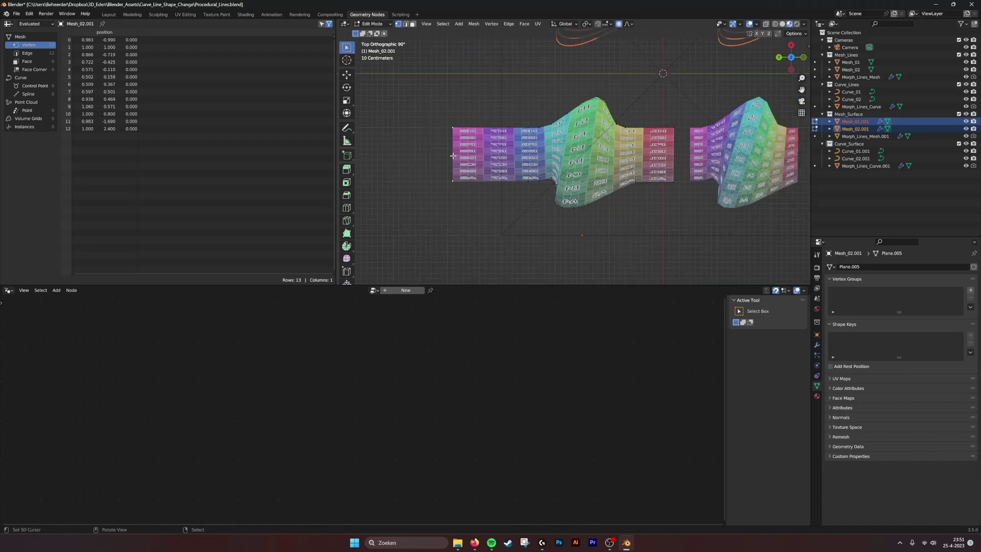
key(g)
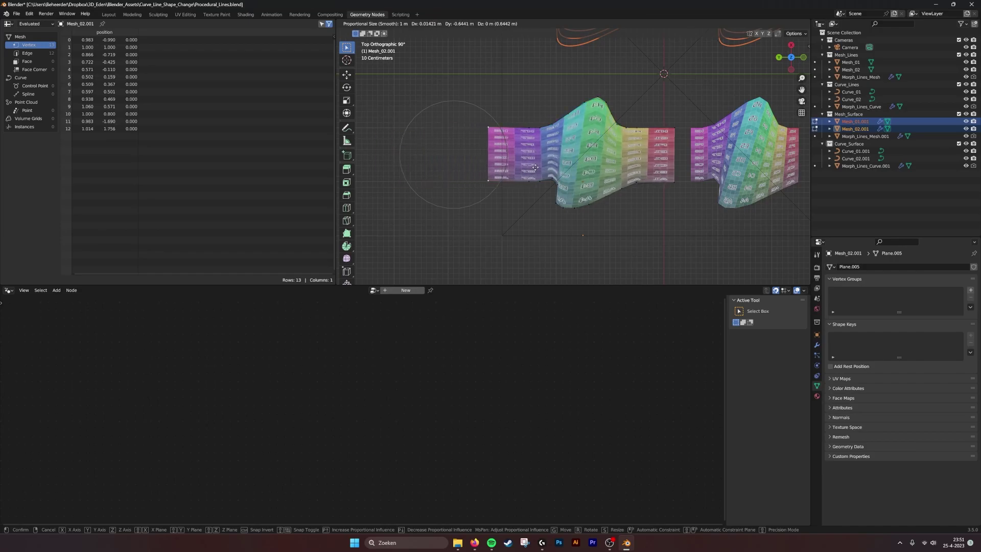
key(Escape)
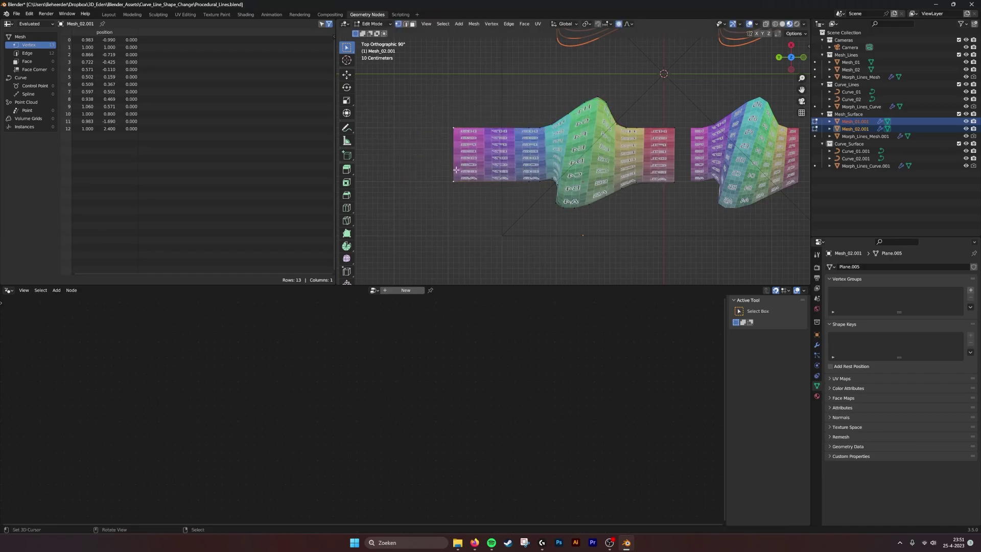
key(Tab)
shift+middle_drag(511, 139, 472, 139)
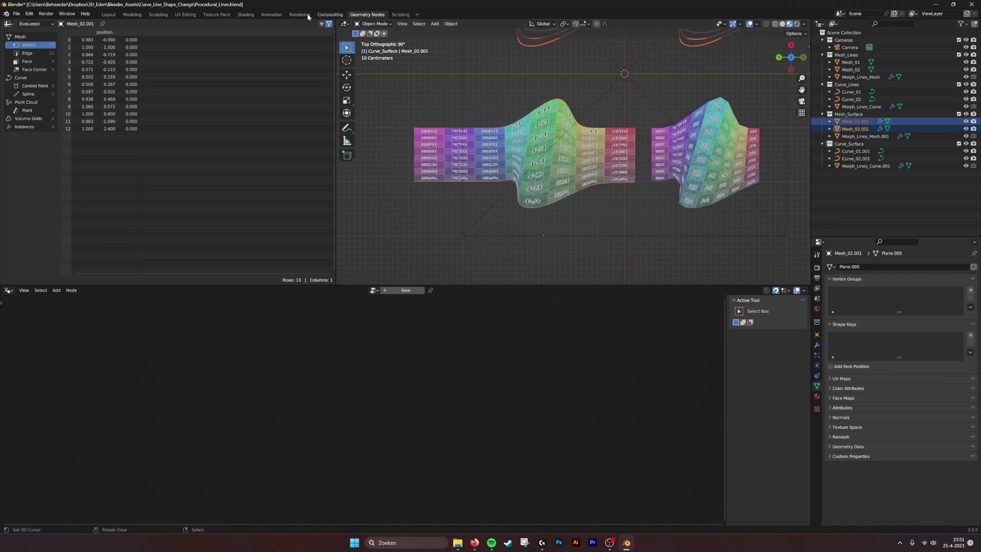
- Add a Mapping node between the uv_map Attribute and Color_Grid texture
click(246, 14)
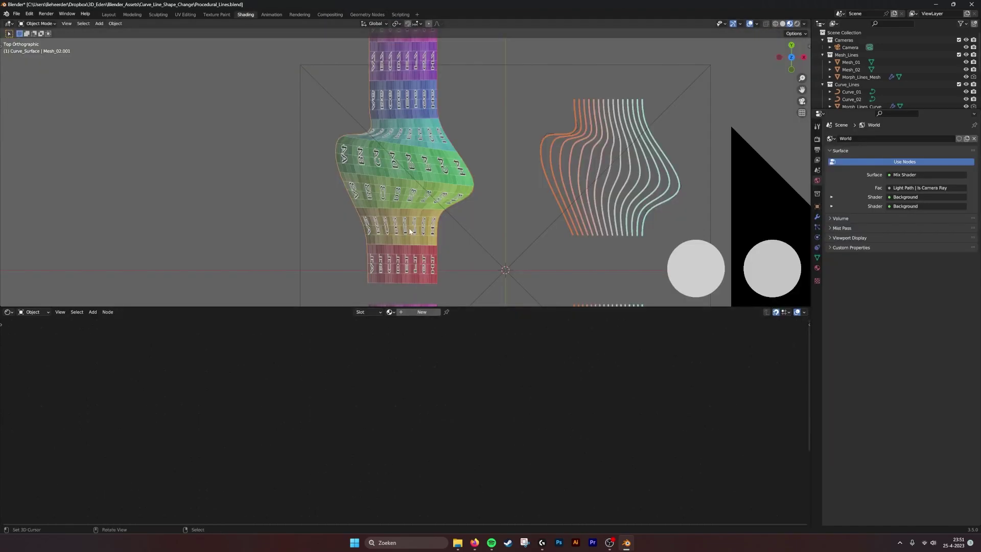
scroll(358, 368, left, 5)
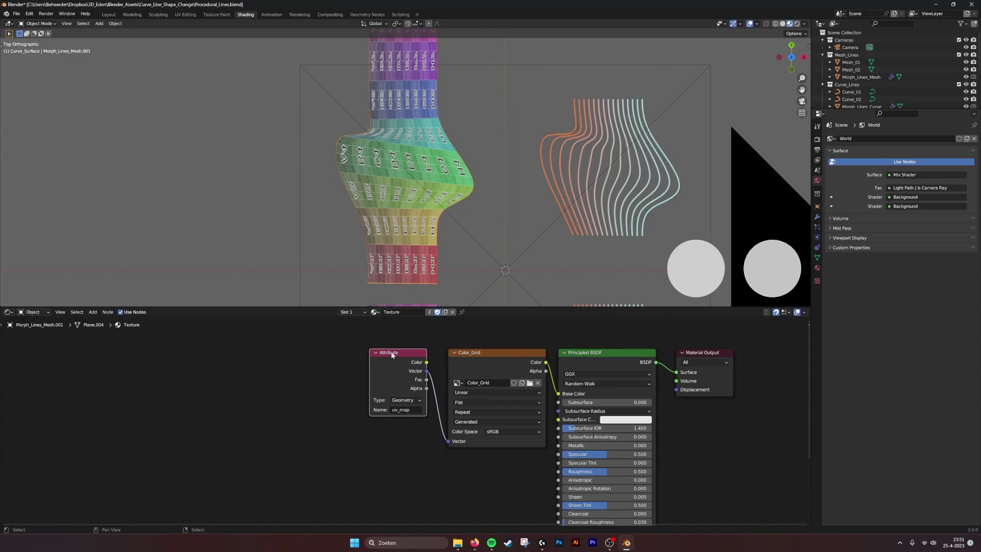
drag(391, 354, 219, 354)
key(shift+a)
click(298, 344)
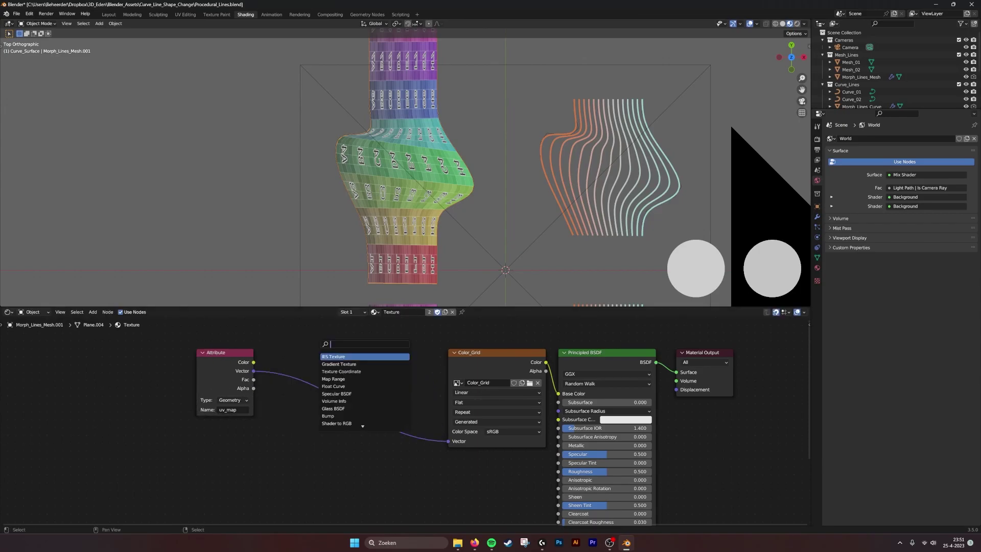
text(mapping)
key(Return)
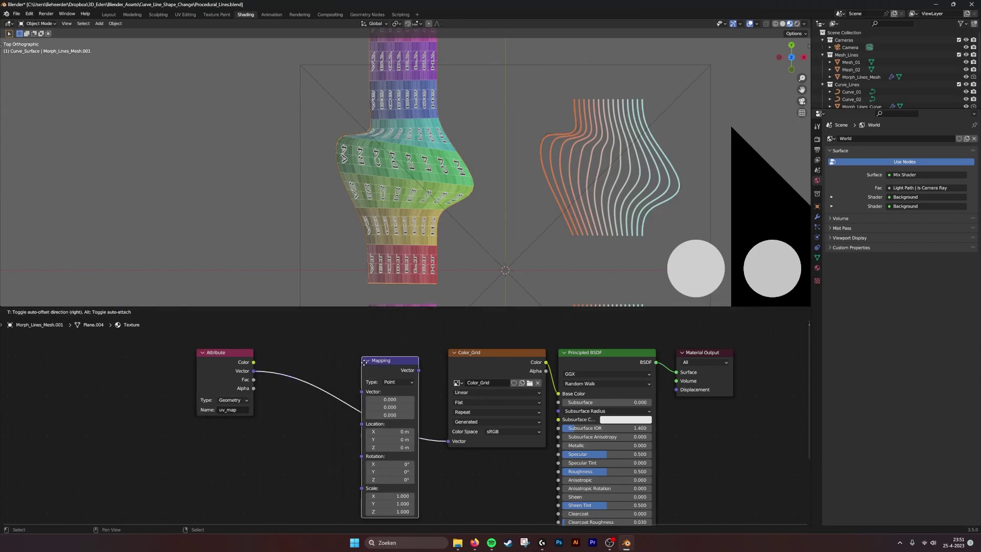
click(368, 361)
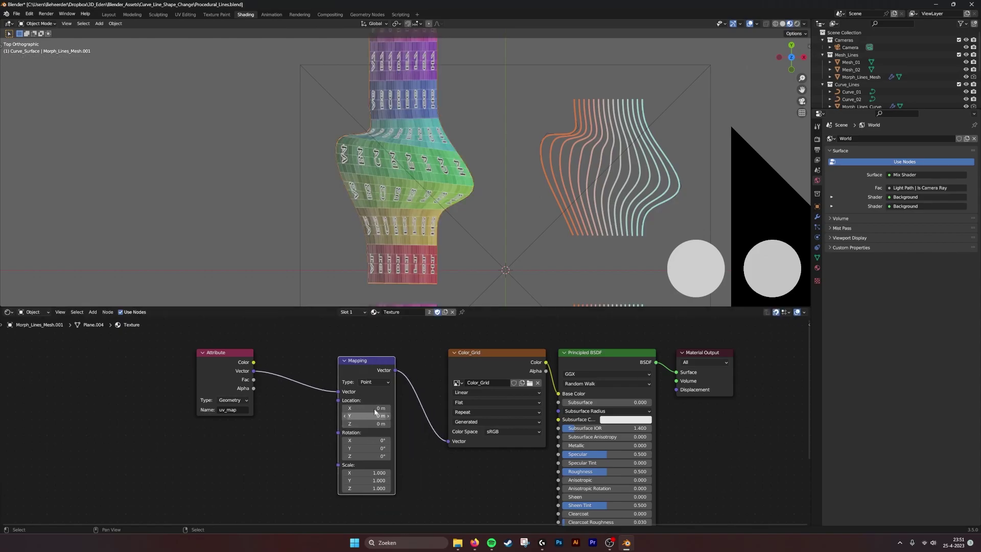
- Test Mapping Scale X at 2.780, reset it to 1.000, and tidy the nodes
shift+drag(368, 473, 453, 473)
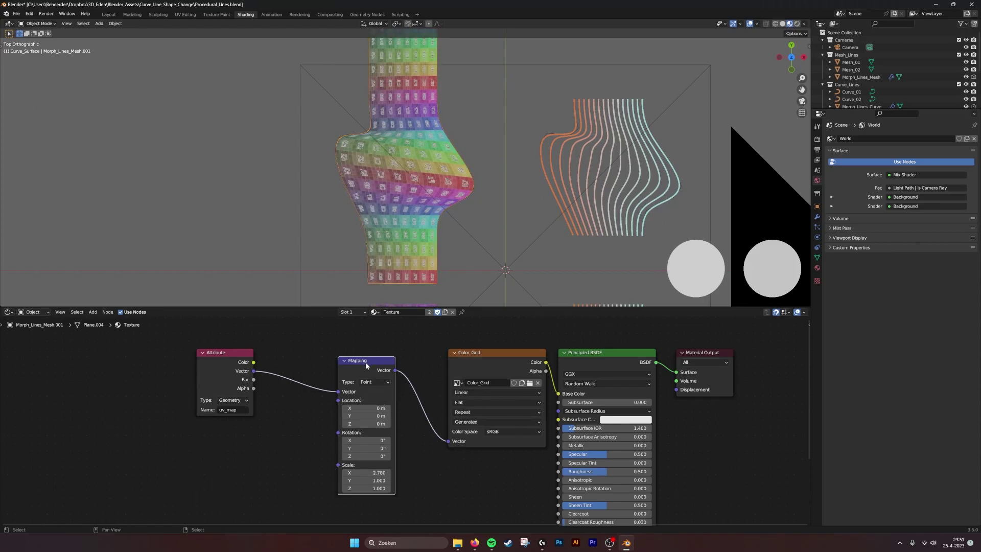
key(BackSpace)
key(g)
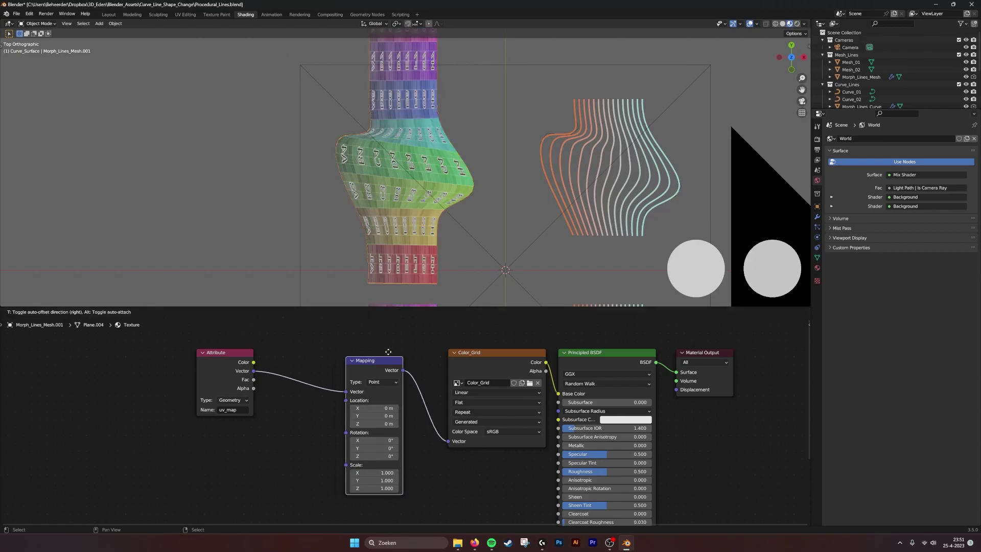
click(412, 344)
drag(225, 352, 319, 352)
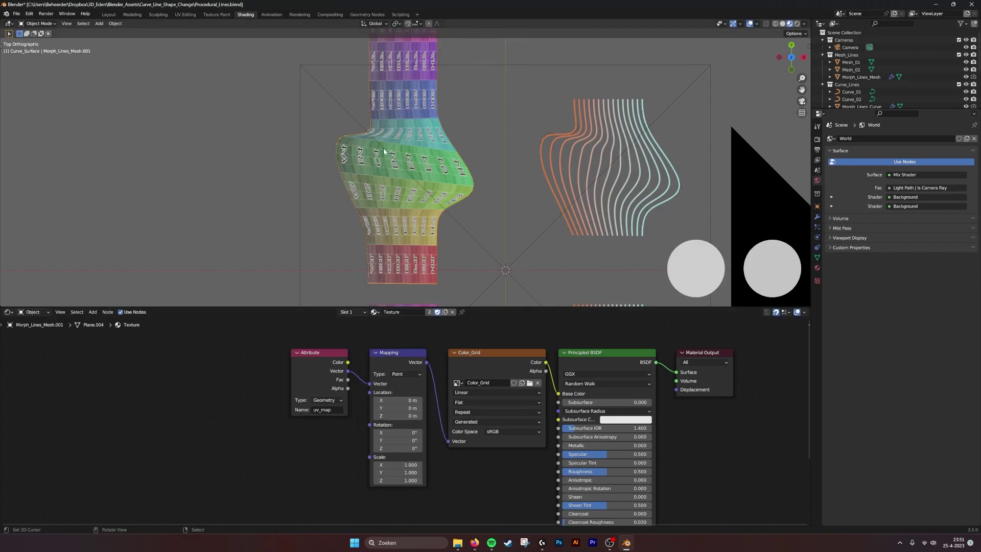
middle_drag(384, 151, 418, 203)
click(441, 164)
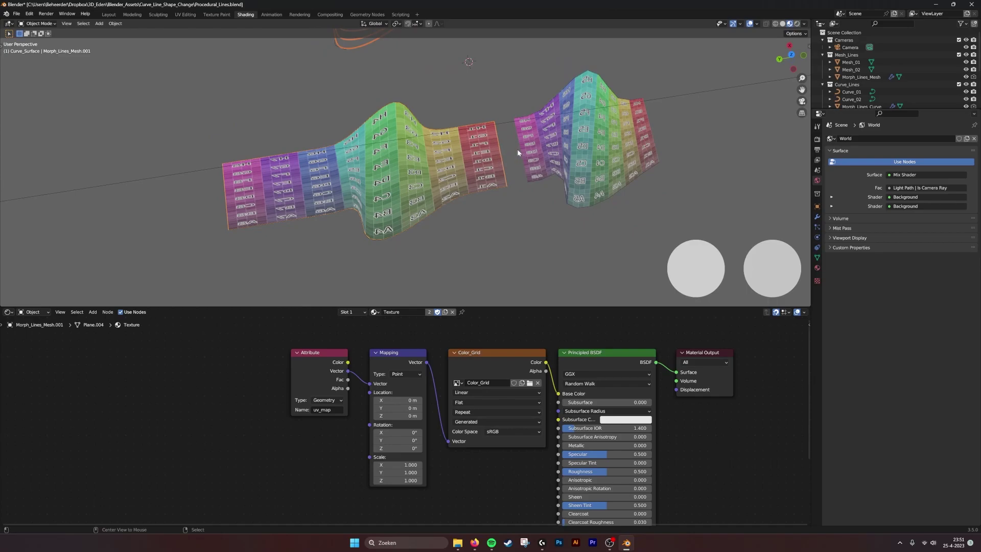
- Enlarge the Outliner and briefly hide Morph_Lines_Mesh.001 to inspect its source lines
key(KP_7)
shift+middle_drag(517, 174, 406, 197)
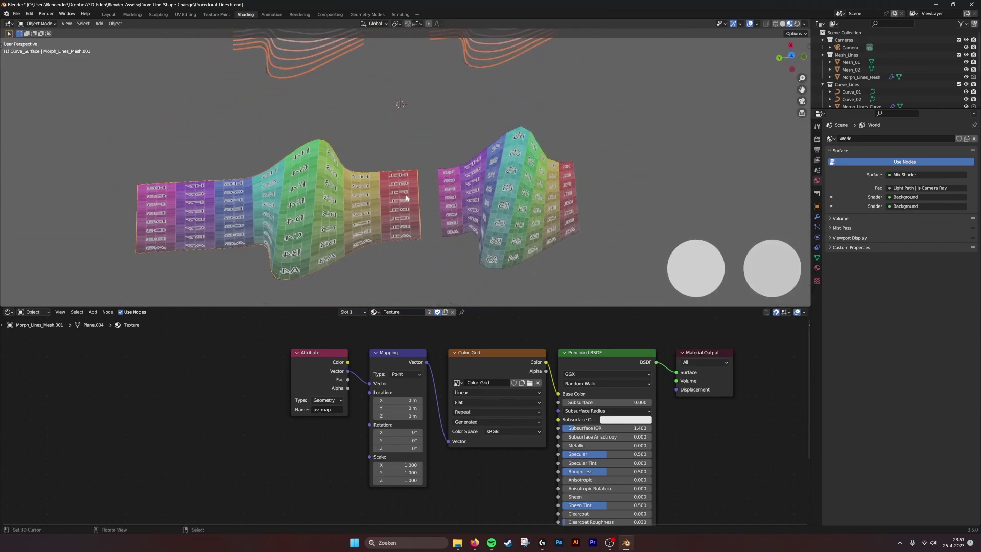
drag(939, 109, 933, 204)
click(863, 129)
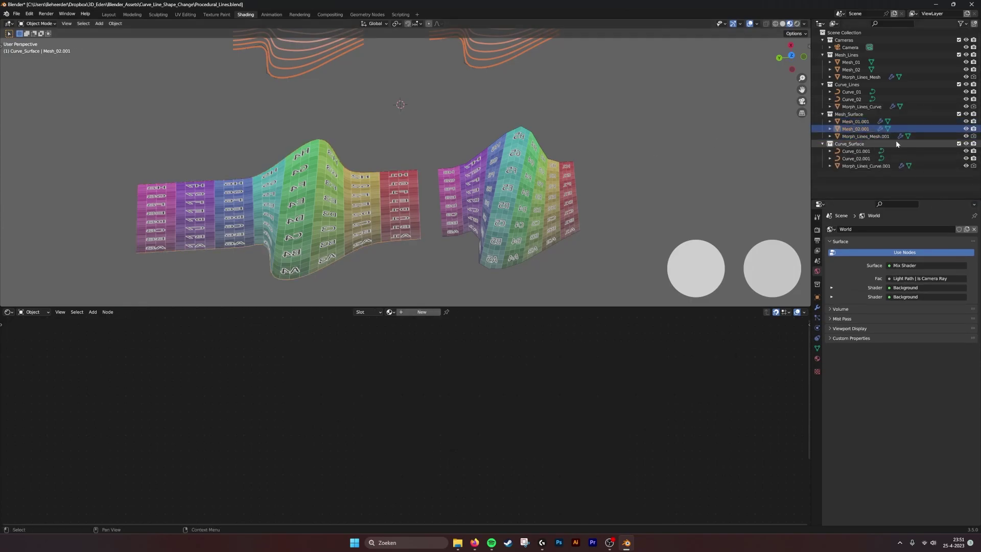
click(966, 136)
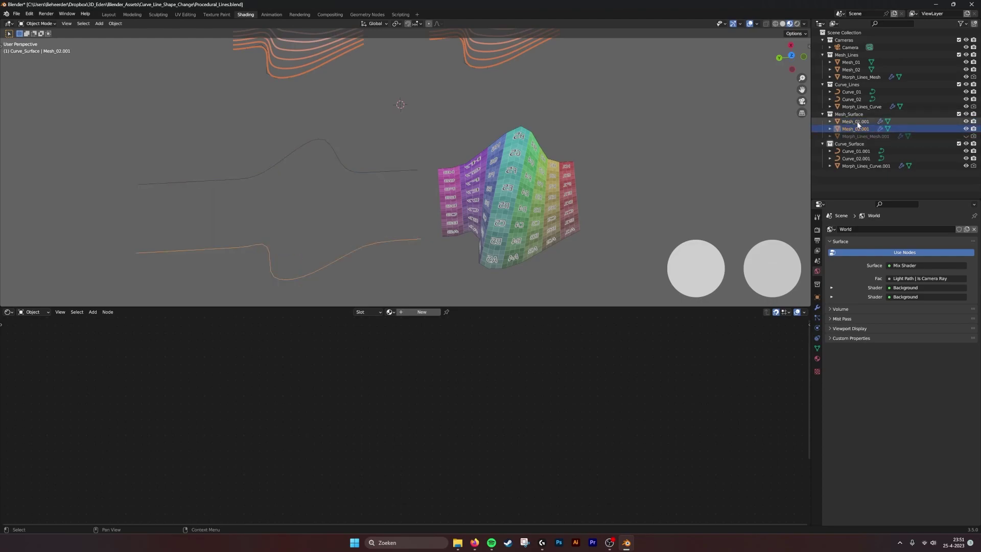
click(966, 136)
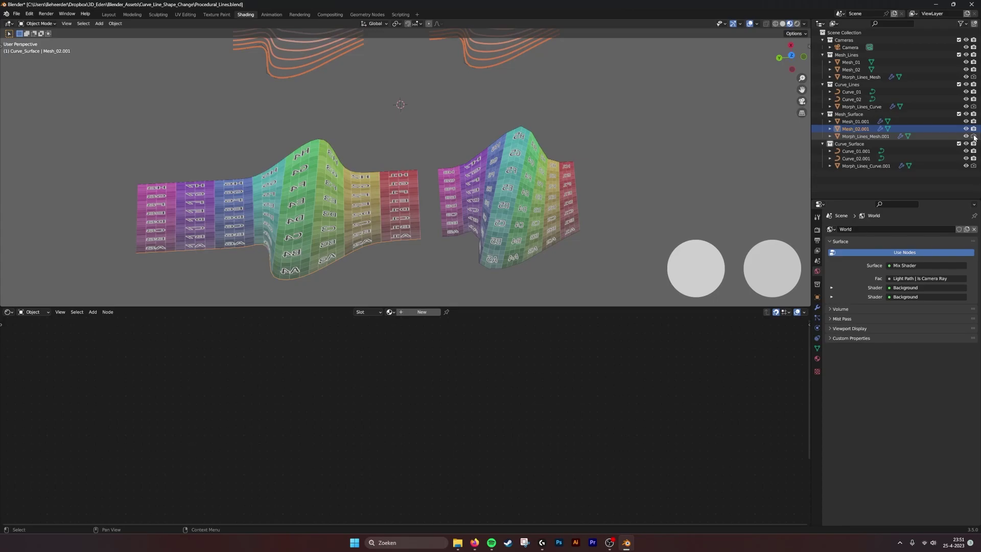
- Briefly hide Morph_Lines_Curve.001 to inspect Curve_01.001, then select the curve surface
click(862, 151)
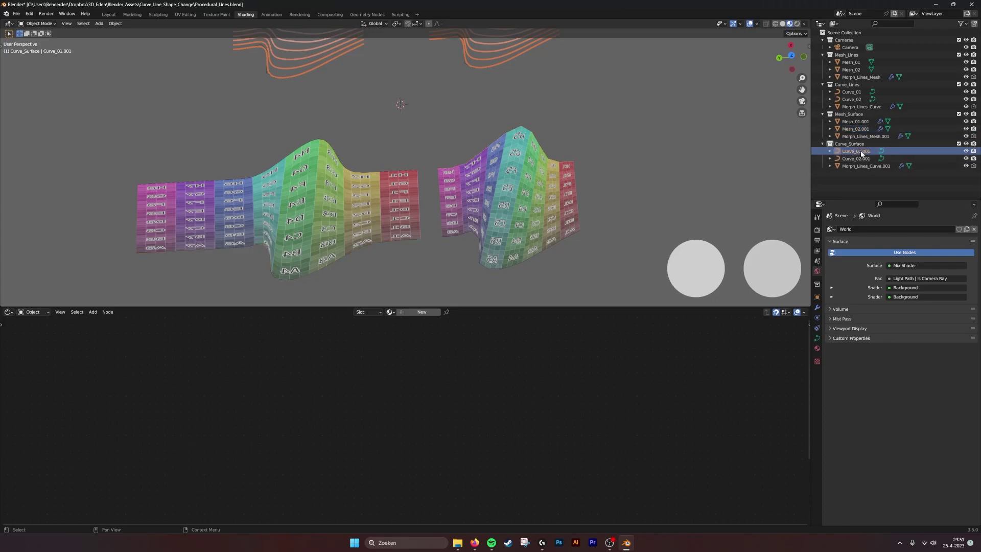
click(966, 166)
key(Tab)
key(Tab)
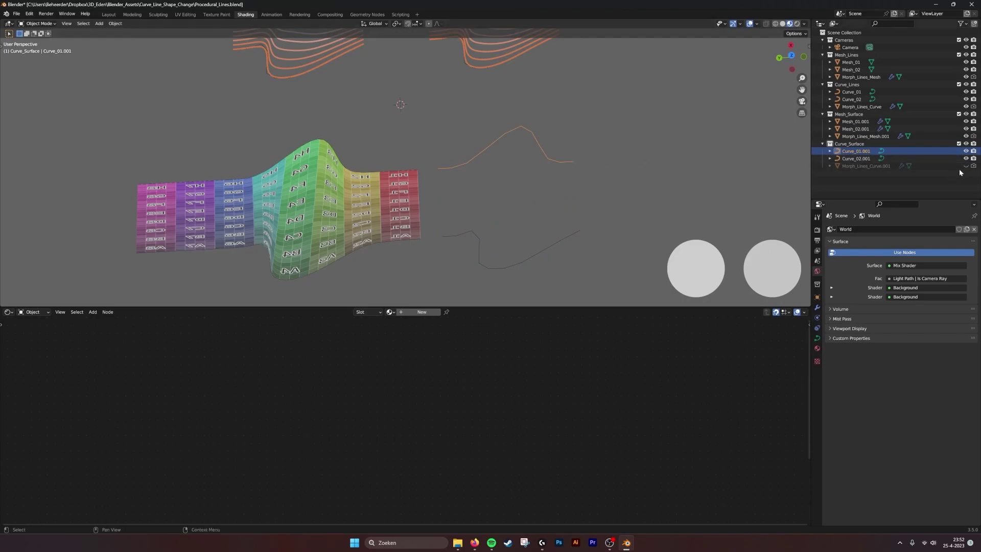
click(965, 166)
click(860, 166)
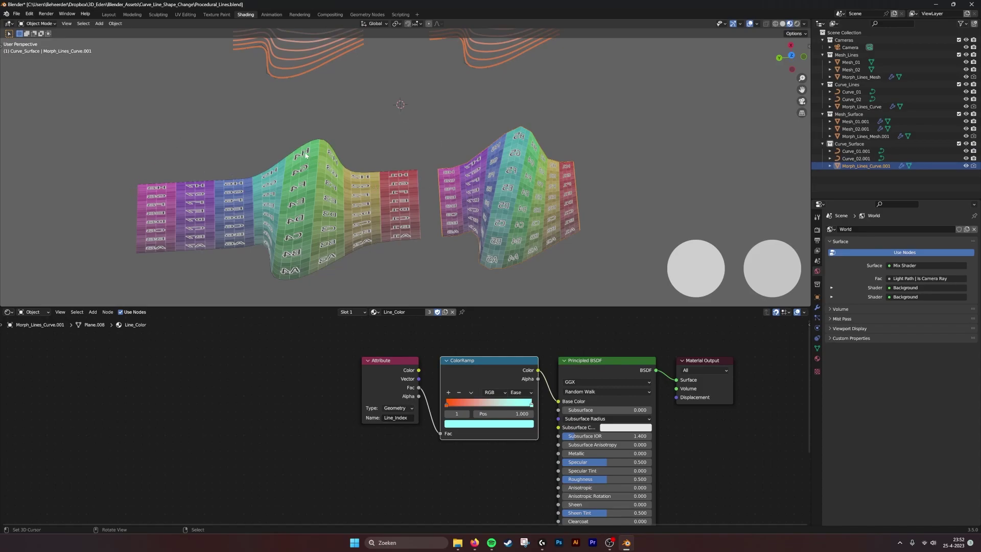
- Show Mesh_01.001's Subdivision modifier (Viewport 1, Render 2) and frame the scene from top view
click(855, 122)
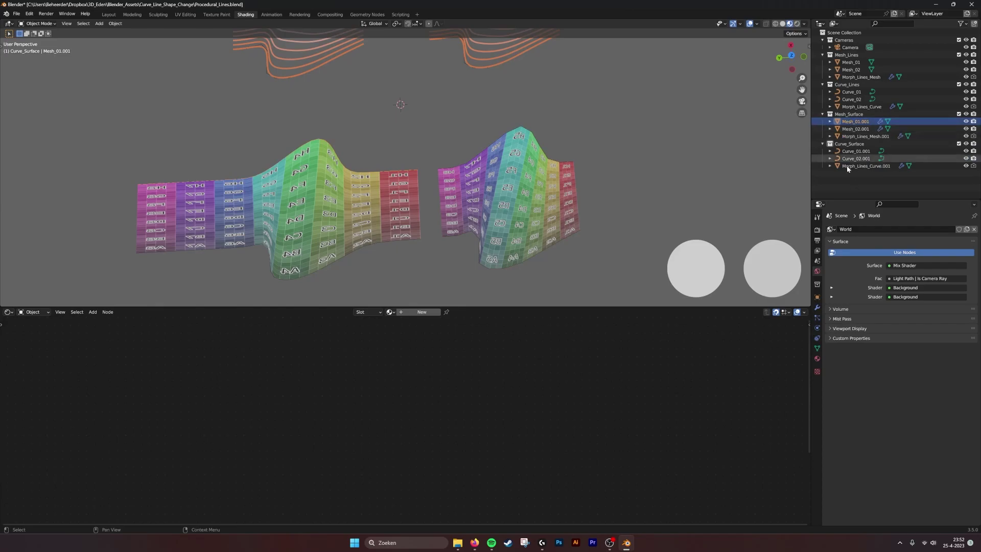
click(818, 307)
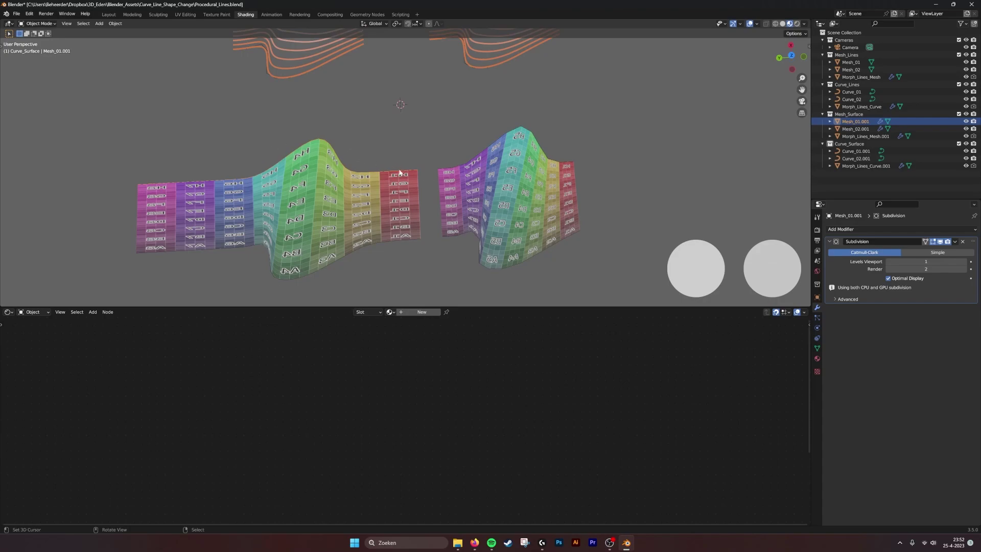
click(100, 24)
mouse_move(113, 41)
key(KP_7)
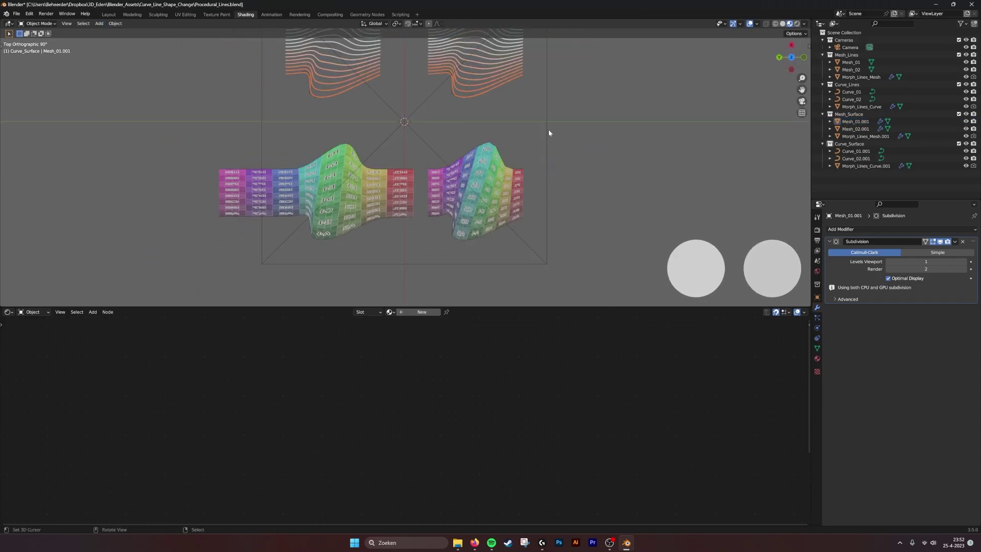
key(Home)
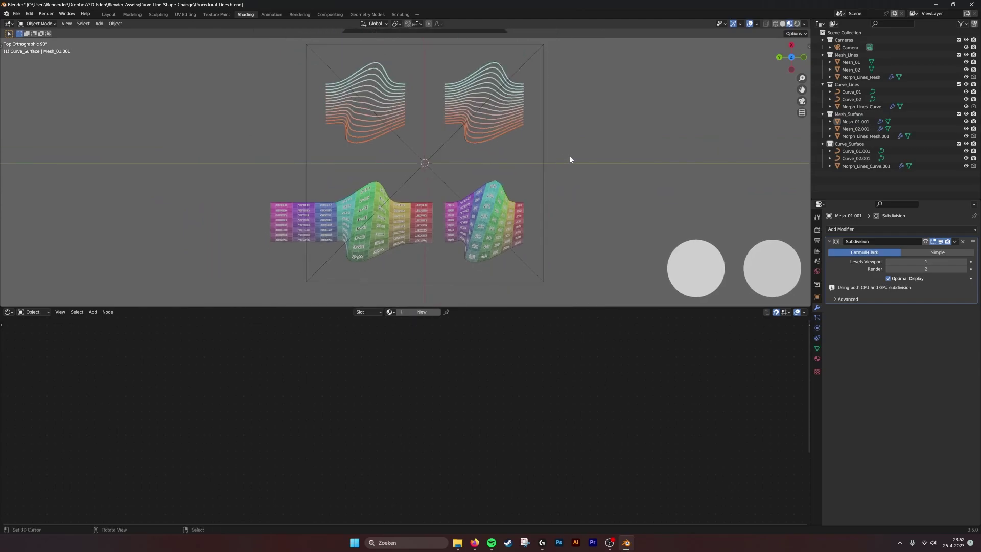